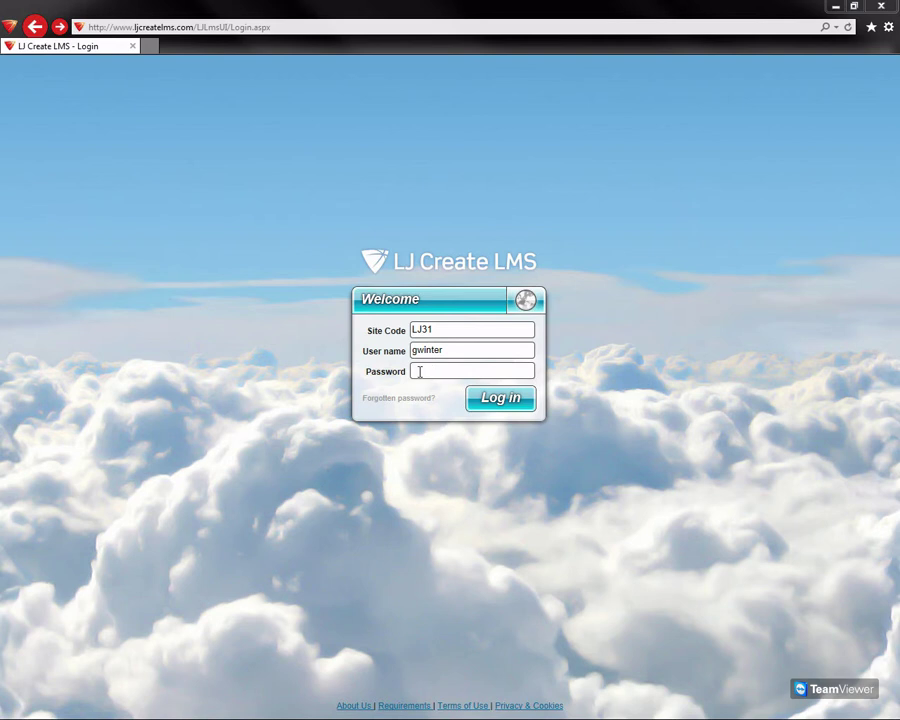
Request a reminder for the forgotten password, then enter the account password and log in to the LMS
left_click(428, 372)
left_click(400, 399)
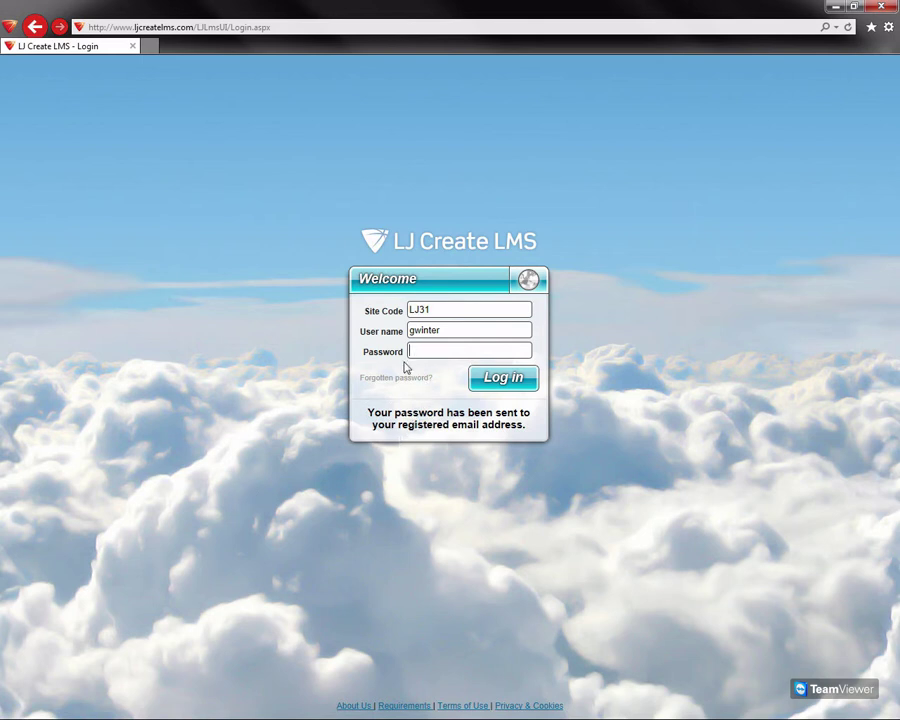
type("••")
key("Return")
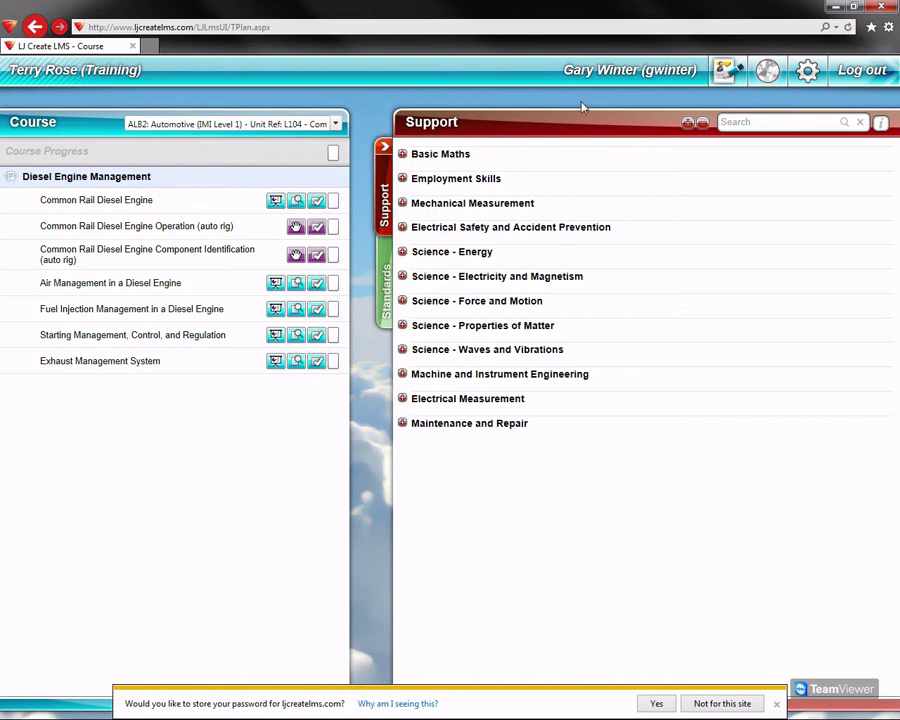
Open the Administration UI and display the users in the Auto group
left_click(806, 72)
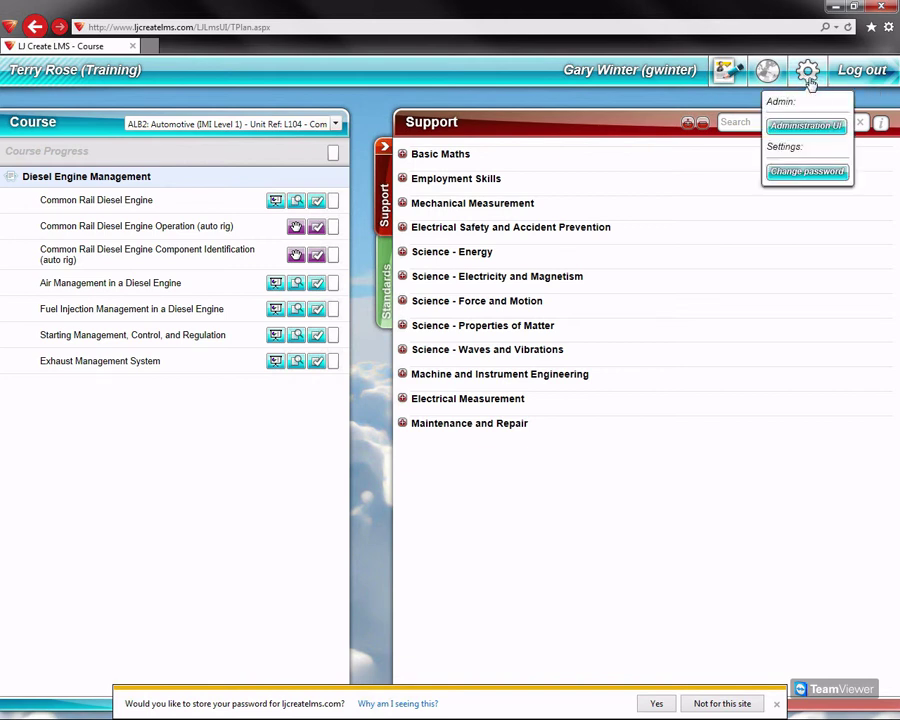
left_click(807, 127)
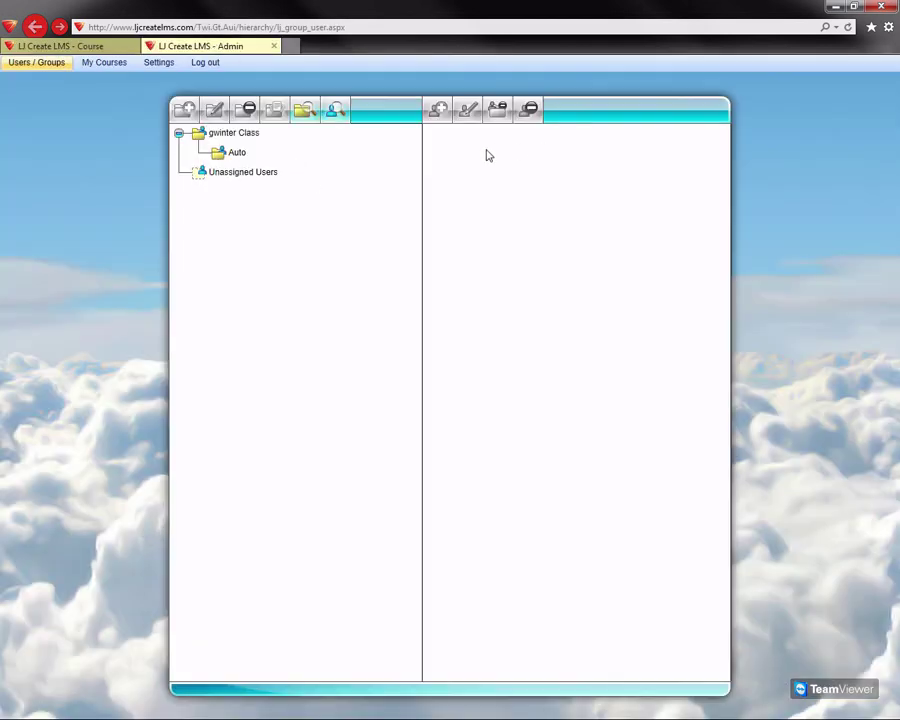
left_click(222, 158)
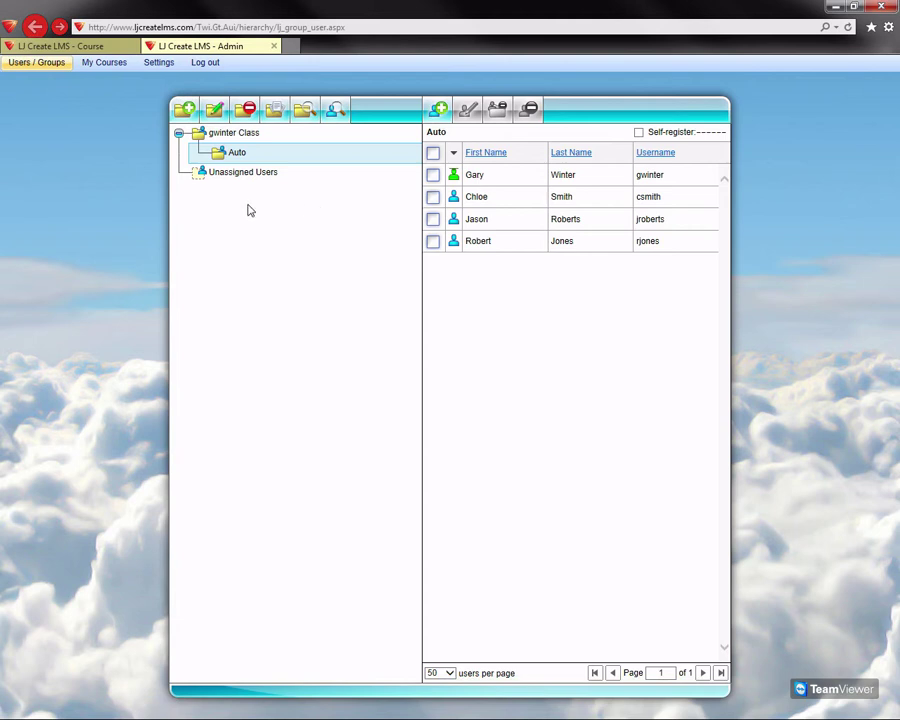
Create a group named Science within the top-level class
left_click(220, 136)
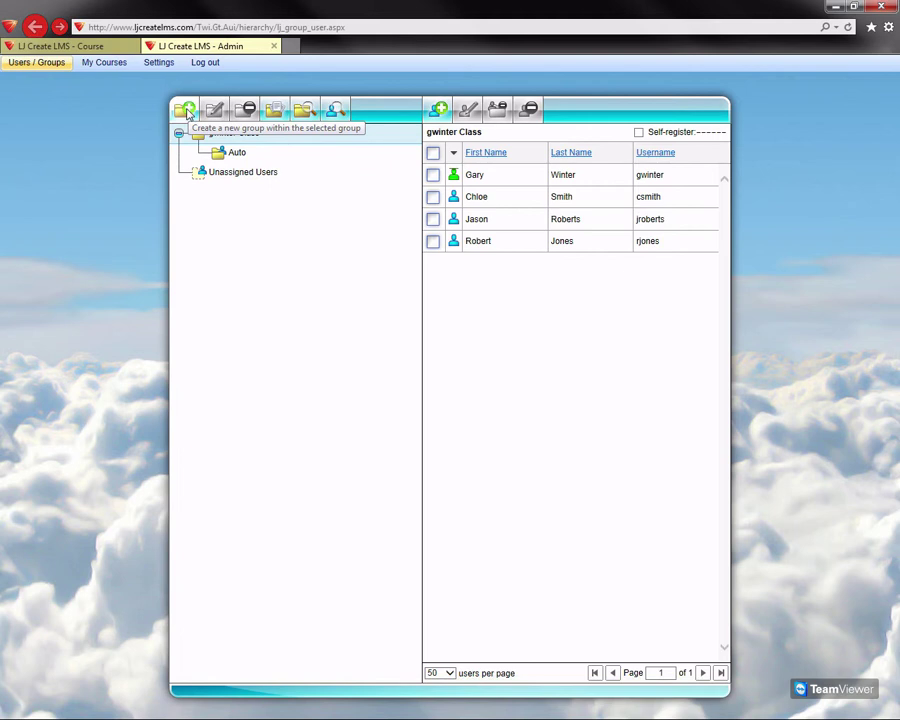
left_click(186, 110)
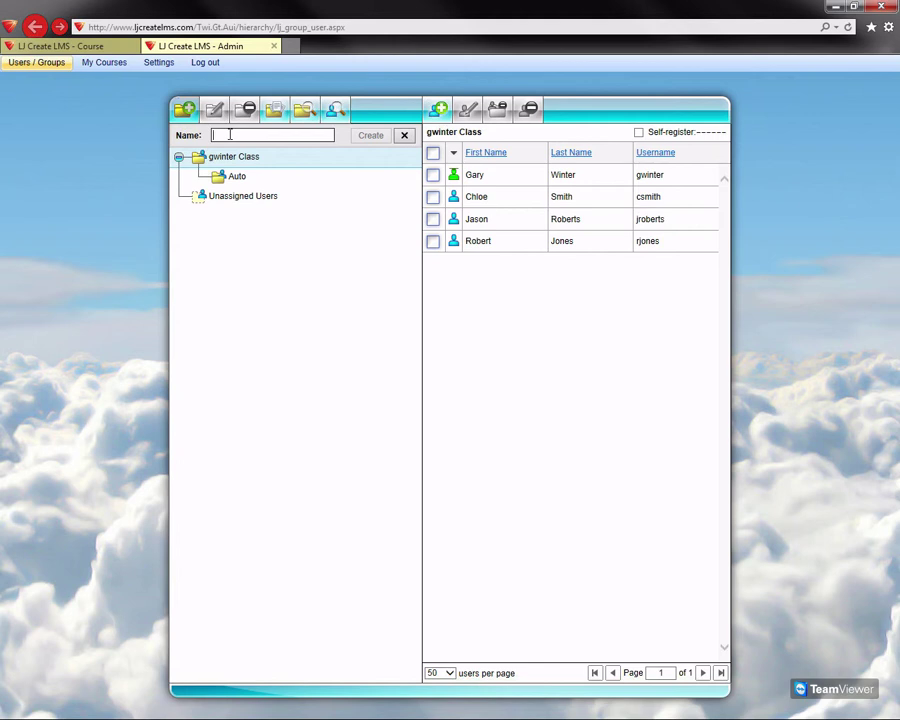
type("Science")
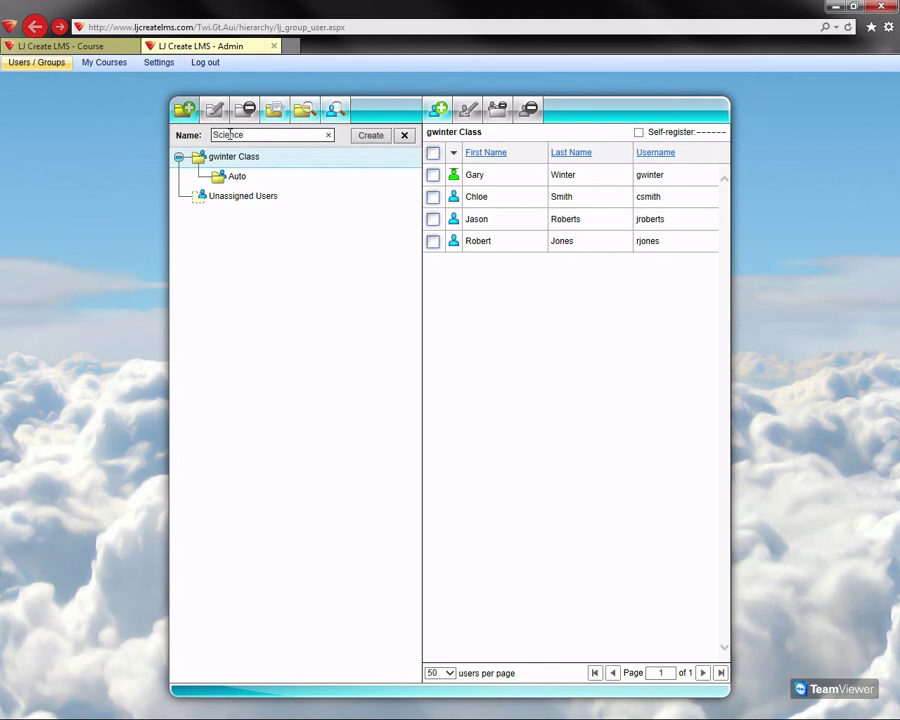
left_click(370, 136)
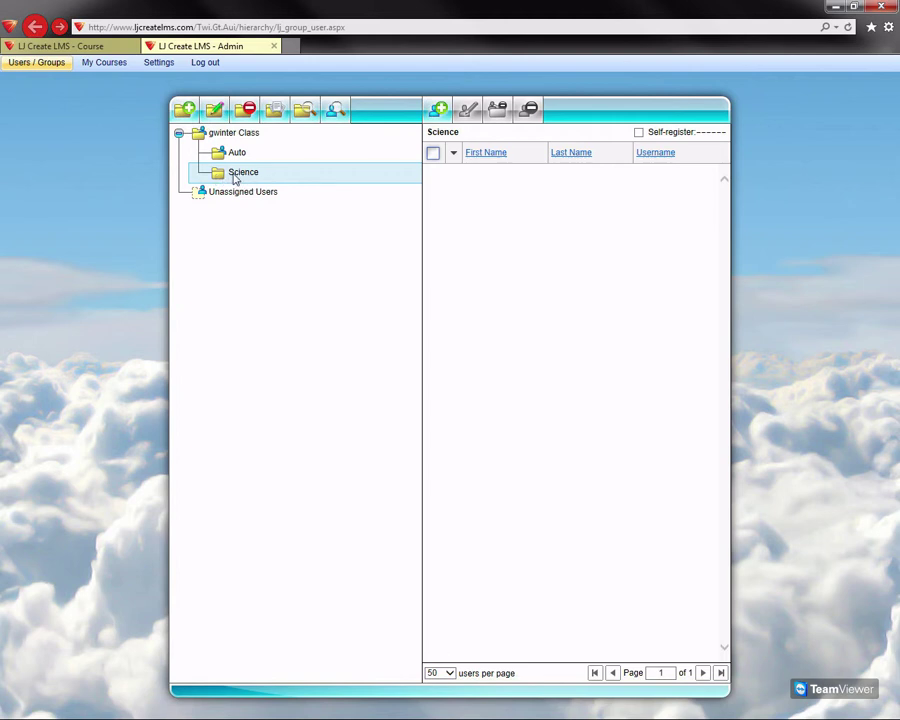
Create a subgroup named Group1 within the Science group
left_click(188, 110)
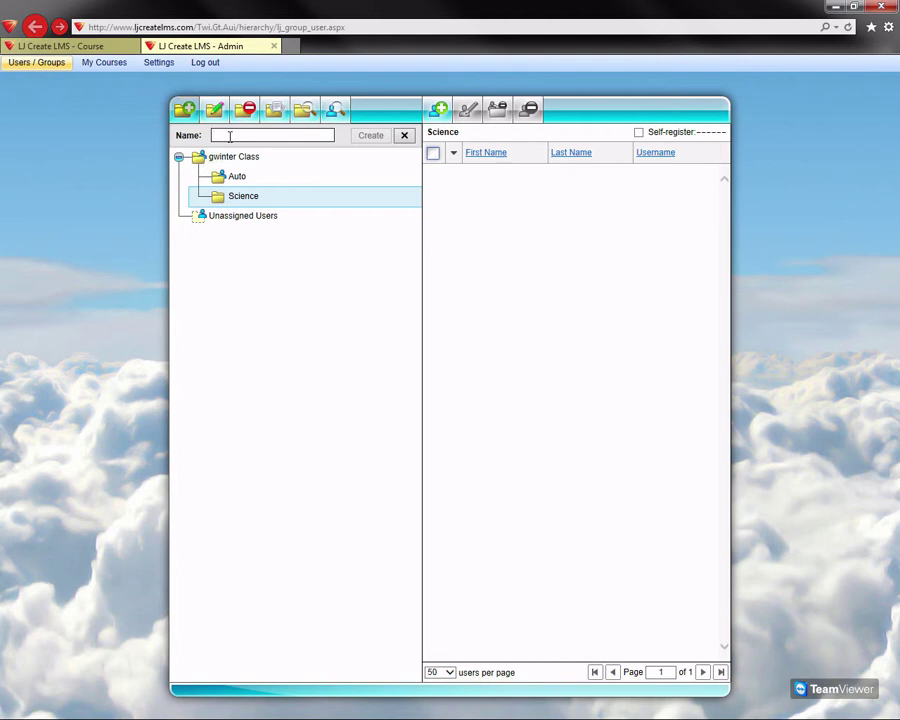
type("Group1")
left_click(369, 141)
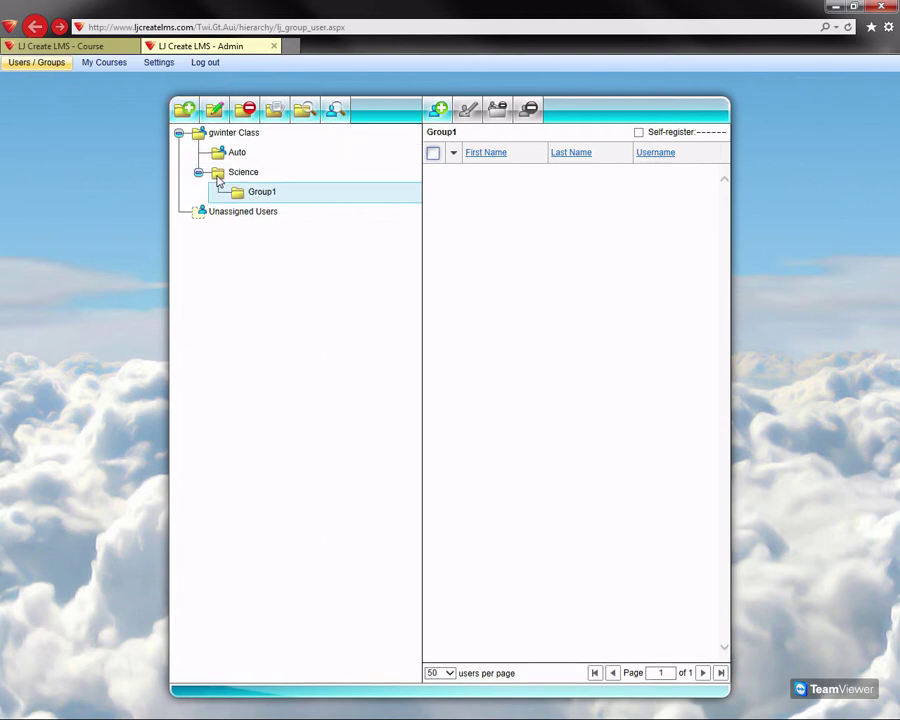
Add all four users of the Auto group to the Science group and display the Science members
left_click(240, 178)
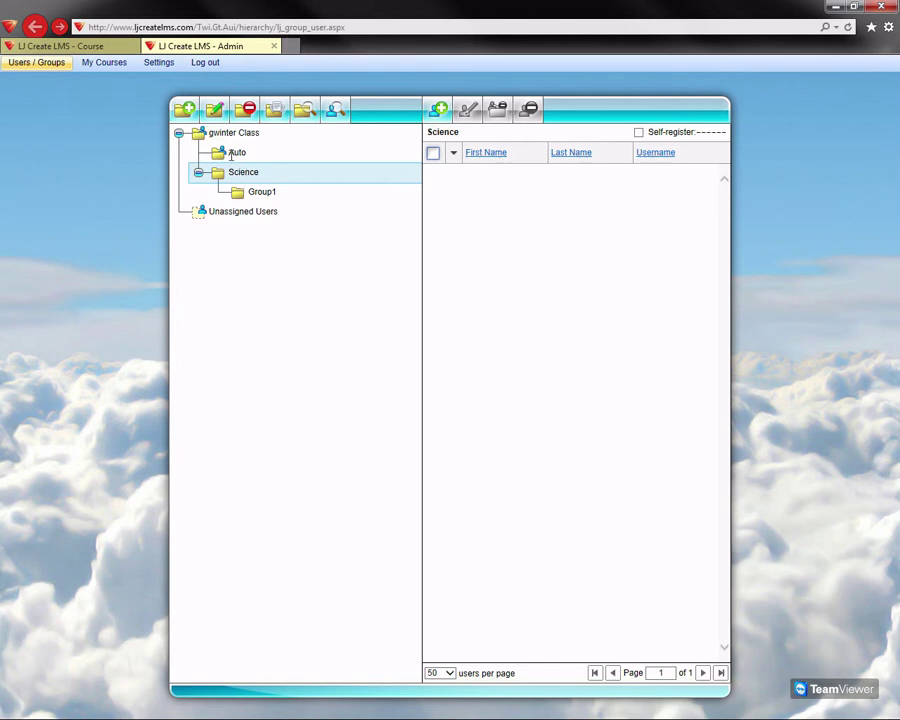
left_click(225, 160)
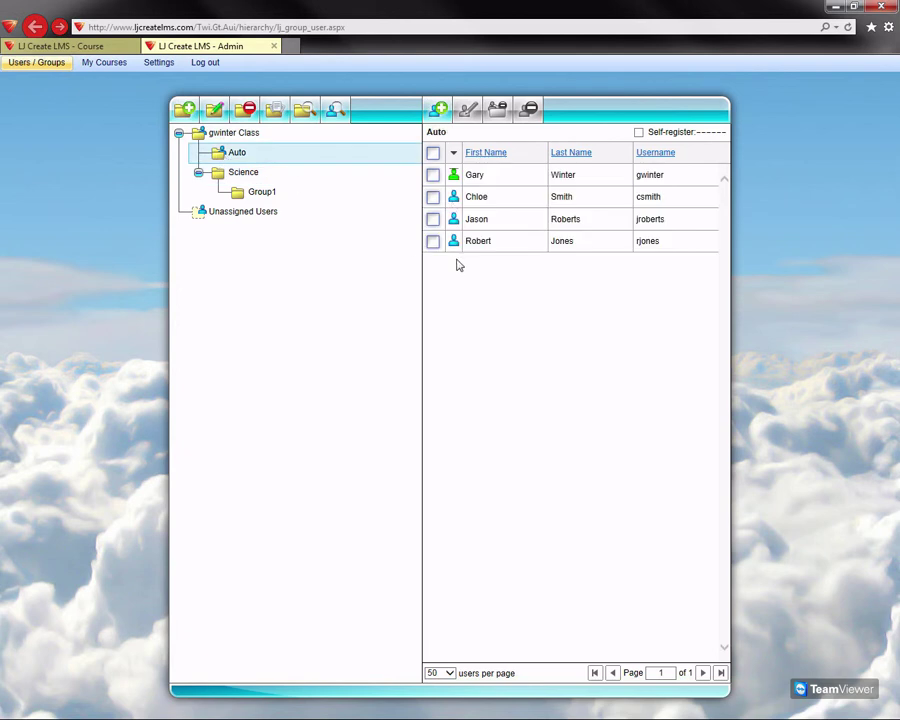
left_click(433, 176)
left_click(433, 197)
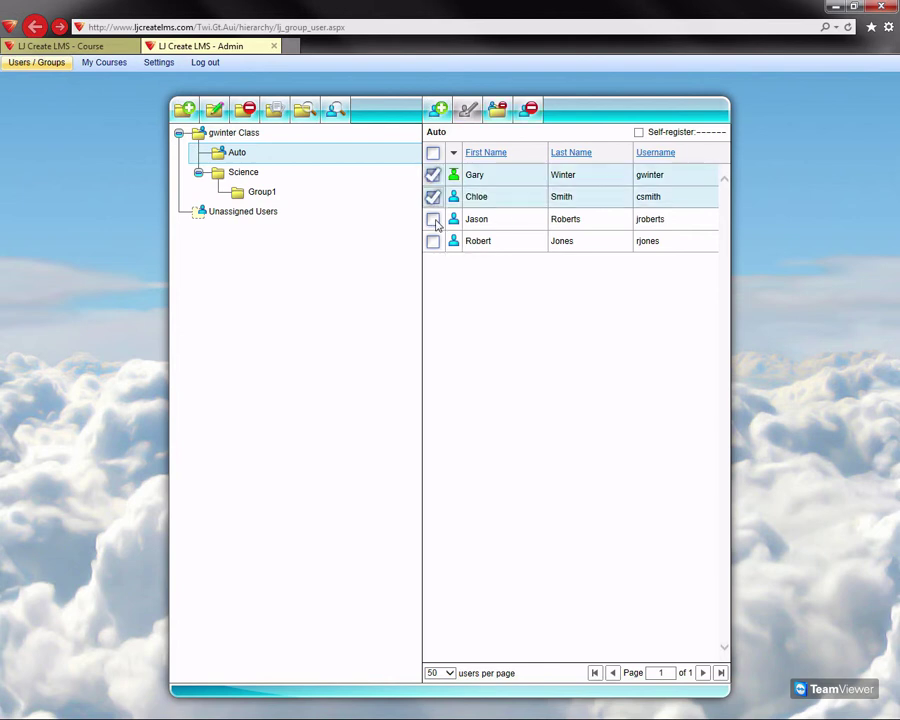
left_click(433, 219)
left_click(433, 241)
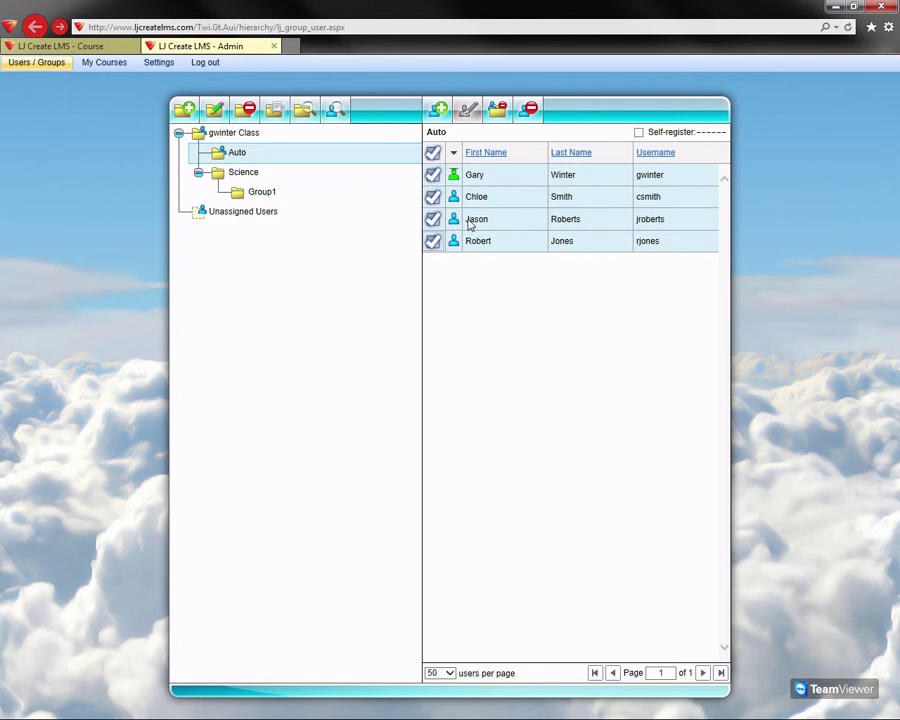
left_click_drag(455, 225, 237, 179)
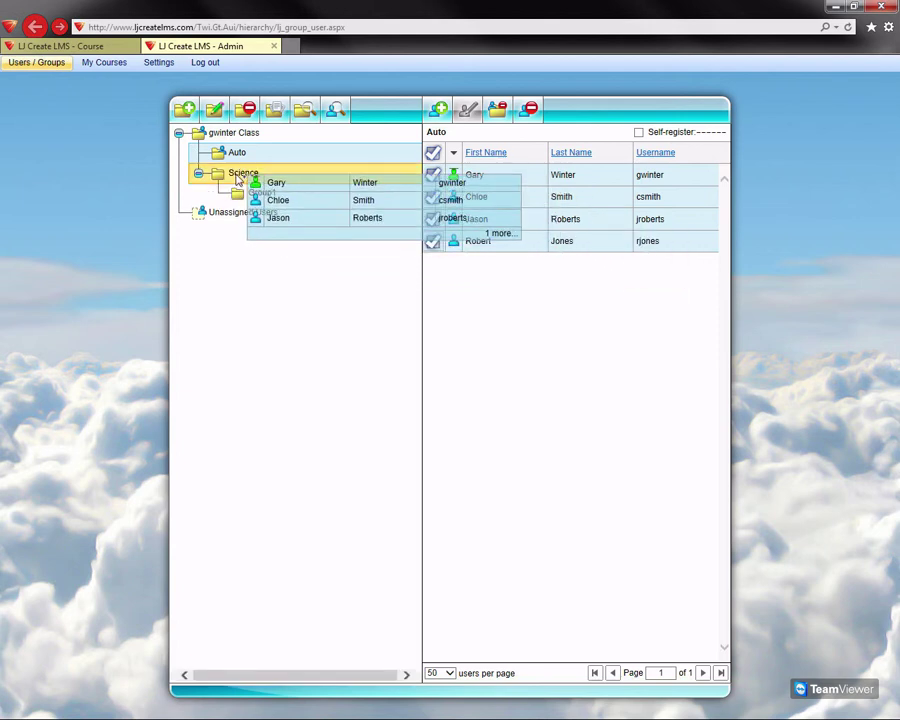
left_click_drag(237, 179, 240, 177)
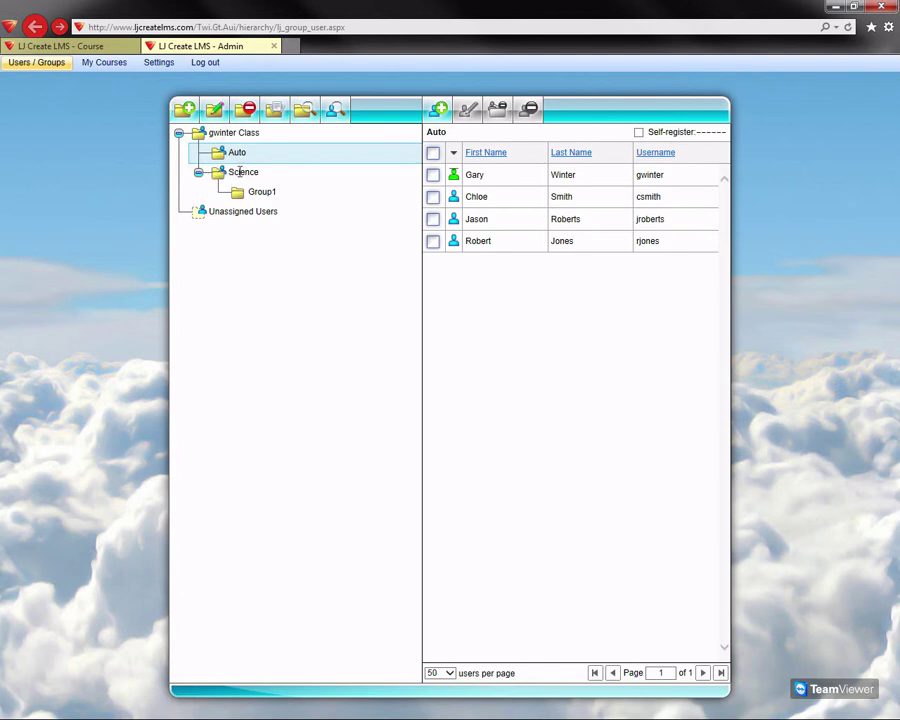
left_click(223, 176)
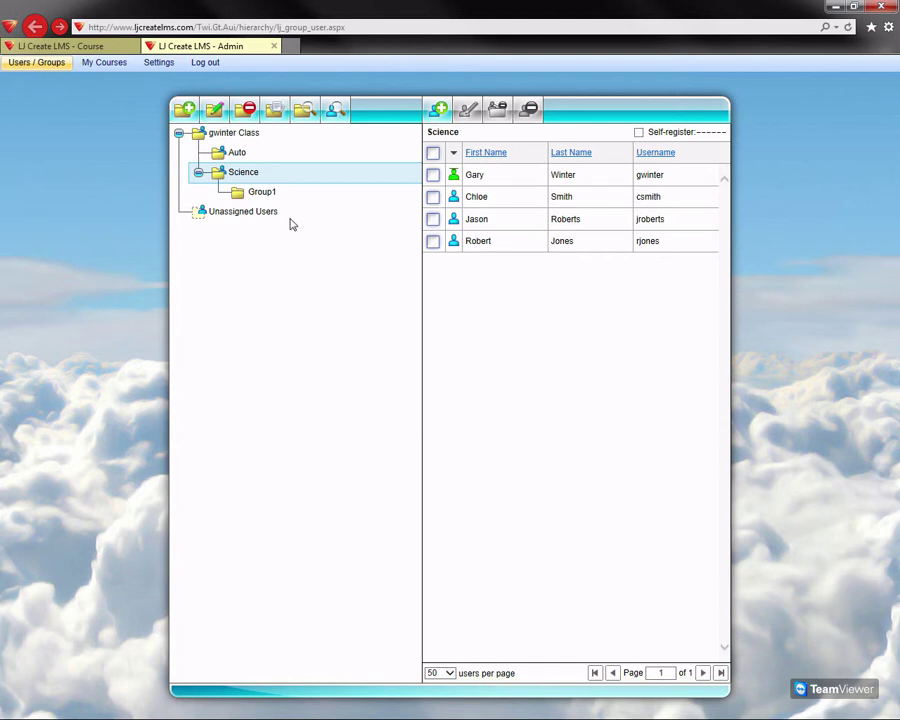
Remove the fourth listed user from the Auto group and confirm the removal
left_click(225, 160)
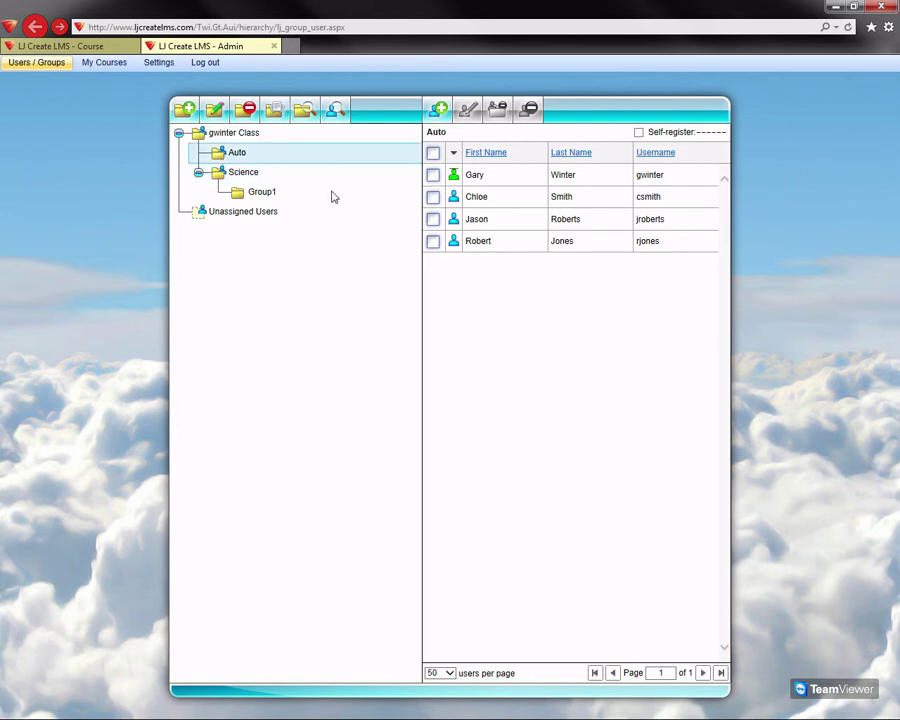
left_click(433, 244)
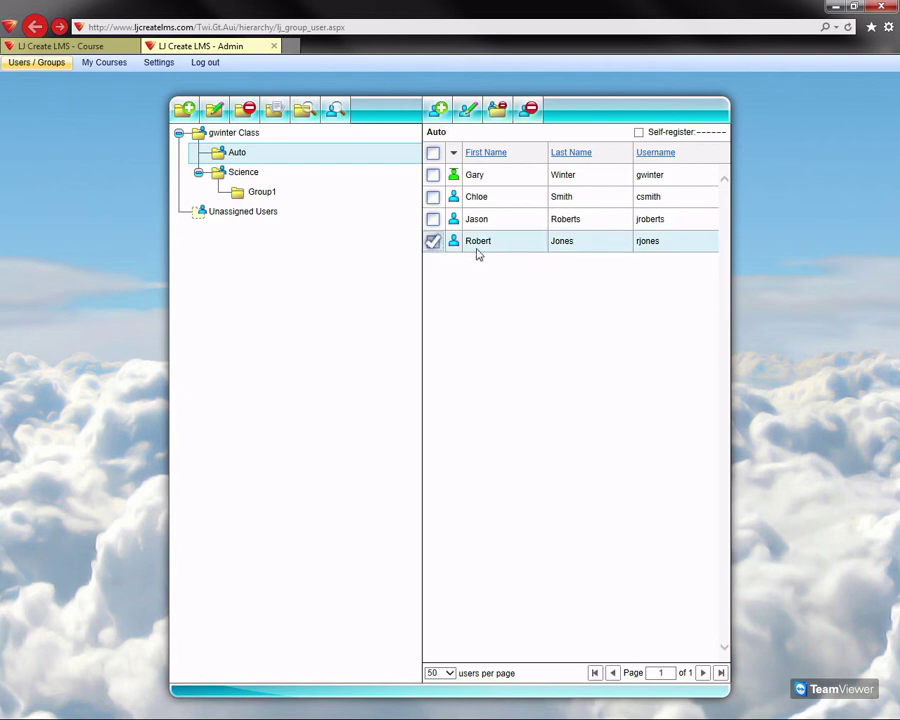
left_click(500, 113)
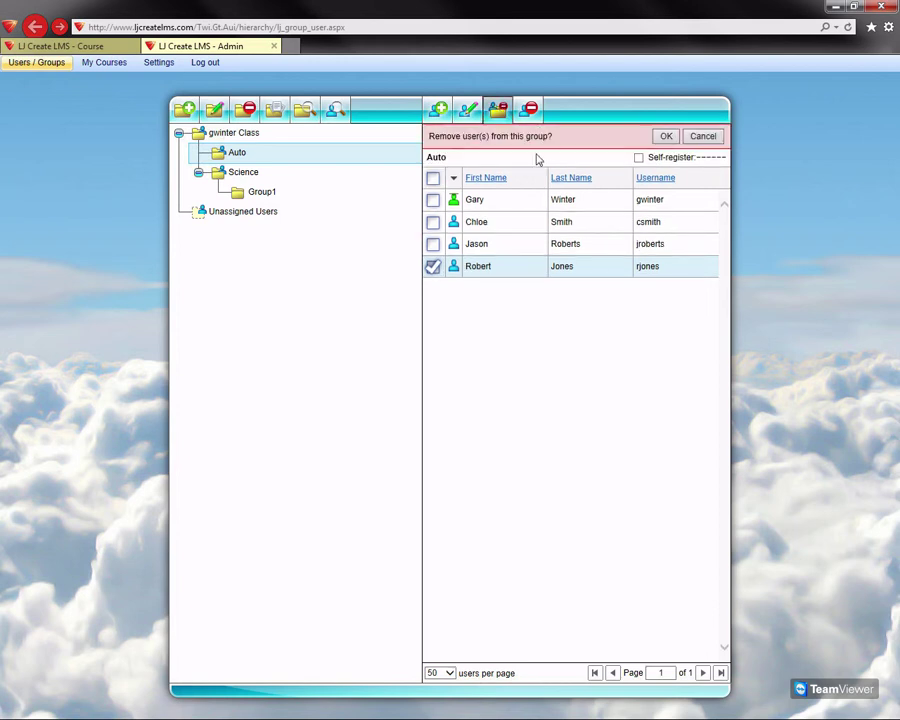
left_click(667, 137)
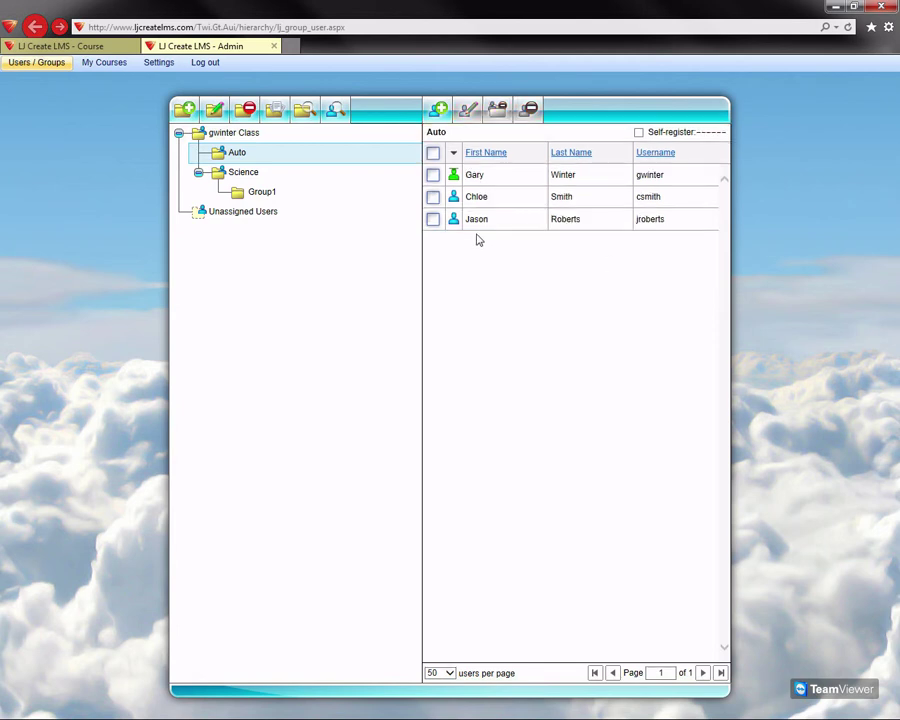
Remove the fourth listed user from the Science group and confirm the removal
left_click(240, 172)
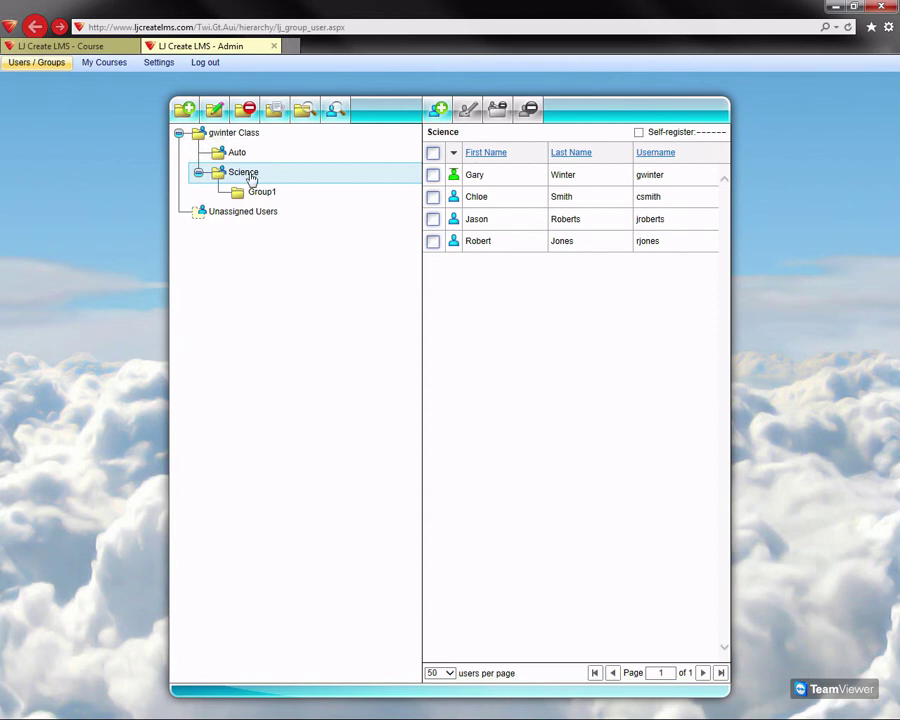
left_click(433, 243)
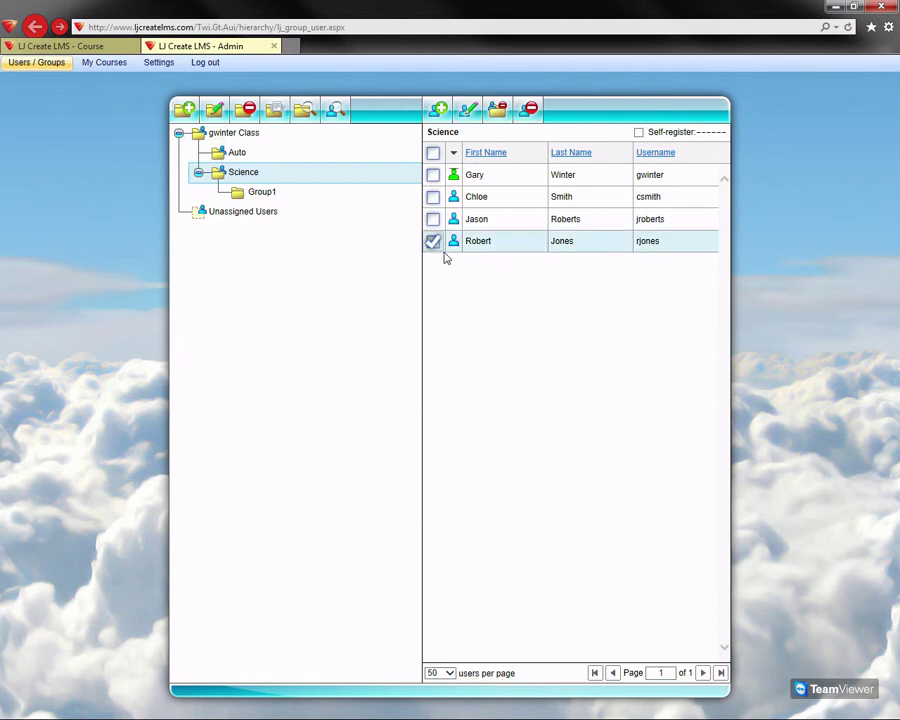
left_click(503, 112)
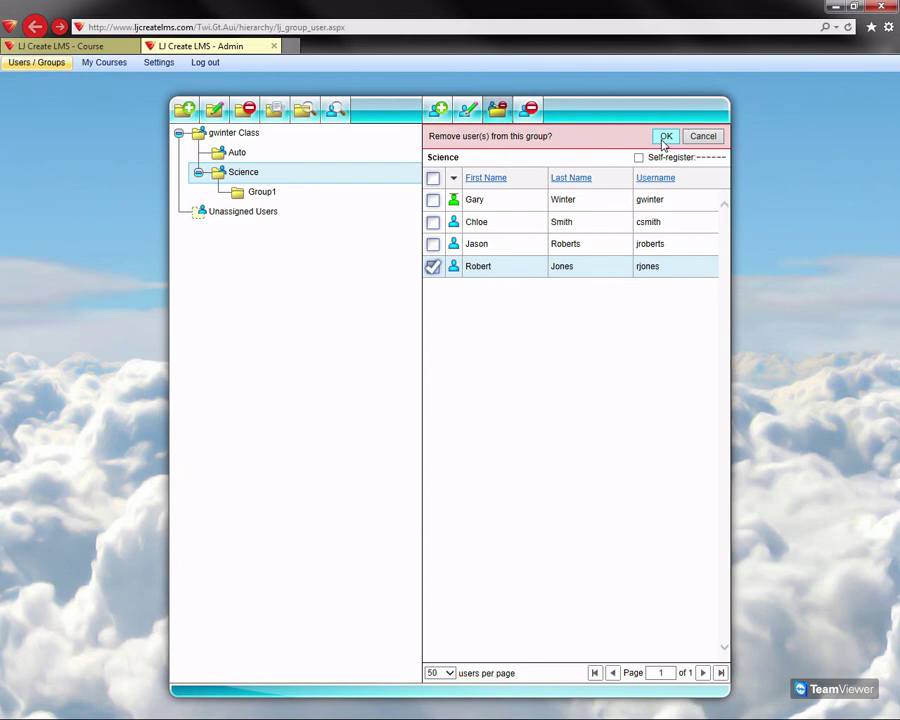
left_click(665, 138)
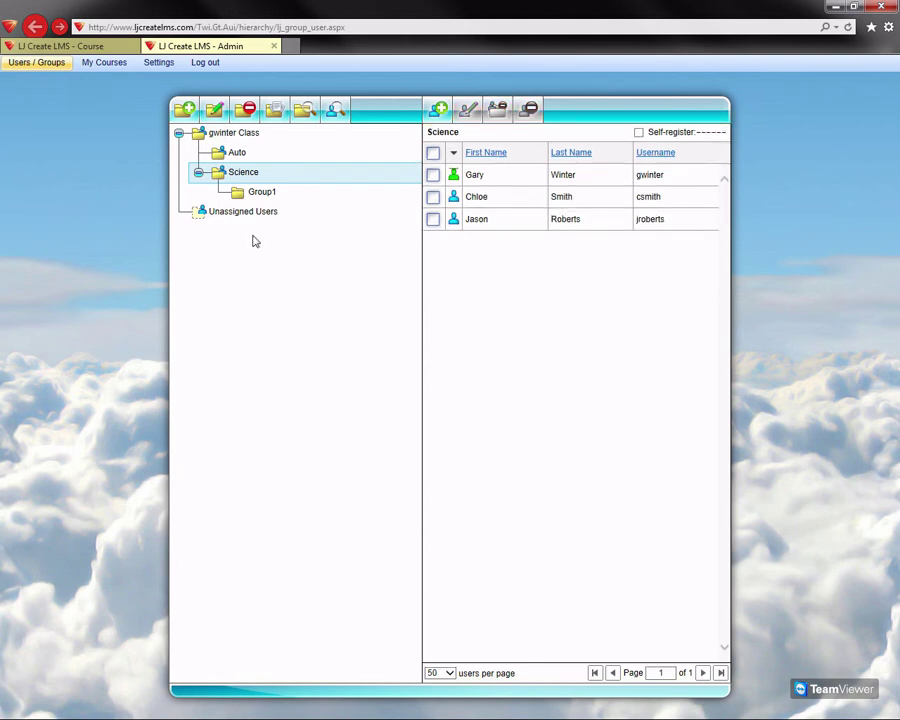
Review the members of Unassigned Users, Group1, Science and Auto in turn
left_click(214, 218)
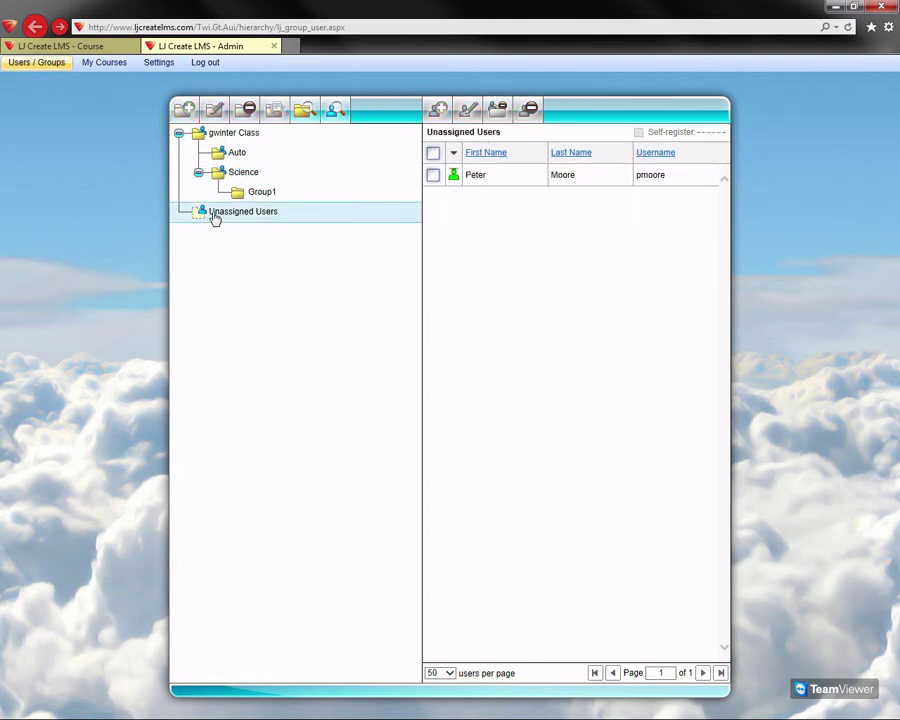
left_click(258, 193)
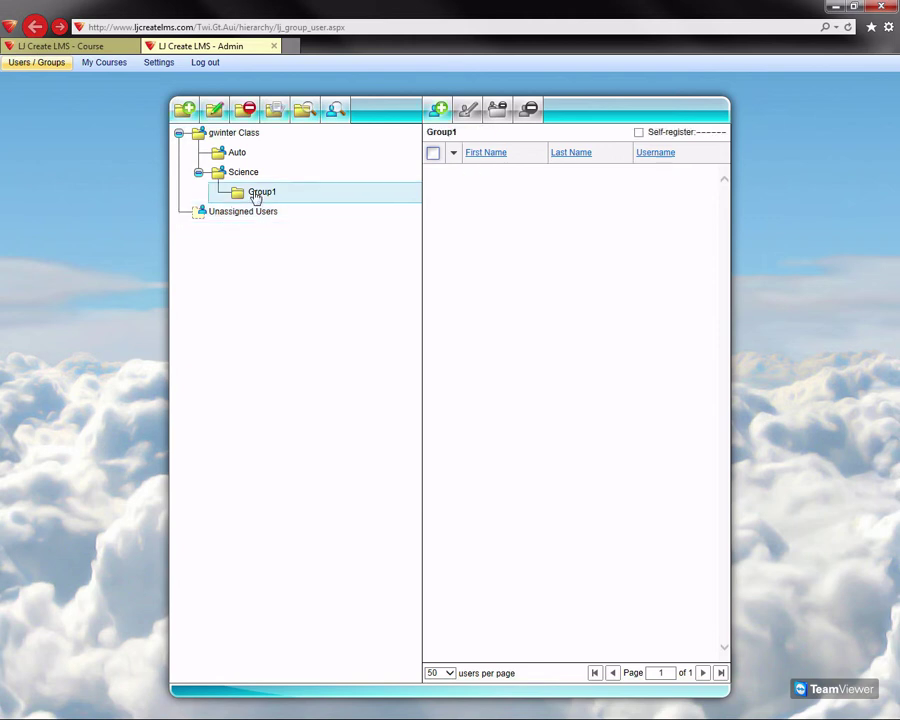
left_click(235, 174)
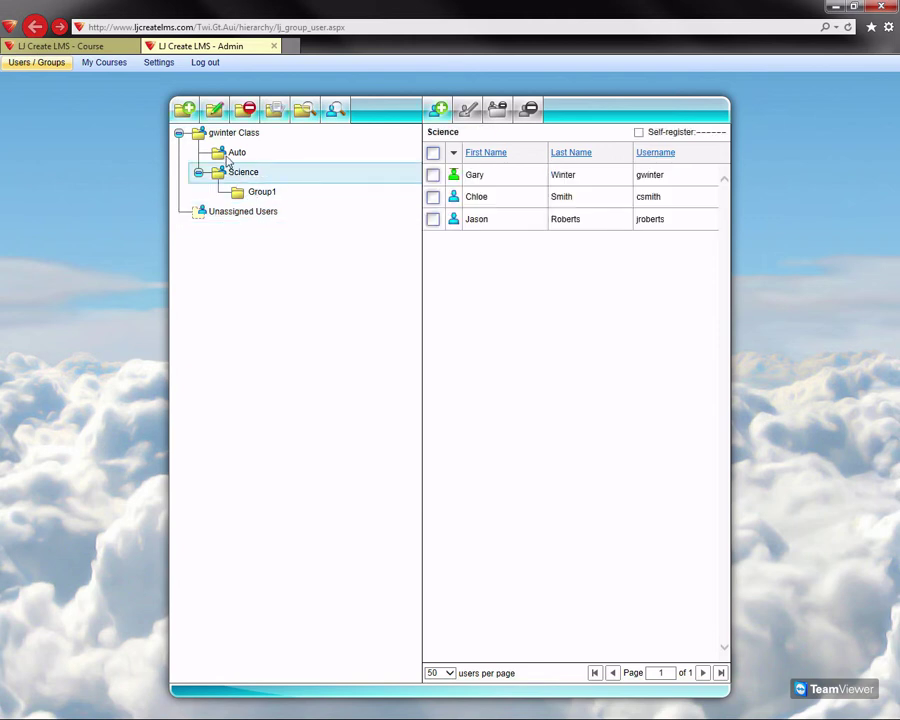
left_click(230, 154)
left_click(228, 175)
left_click(225, 156)
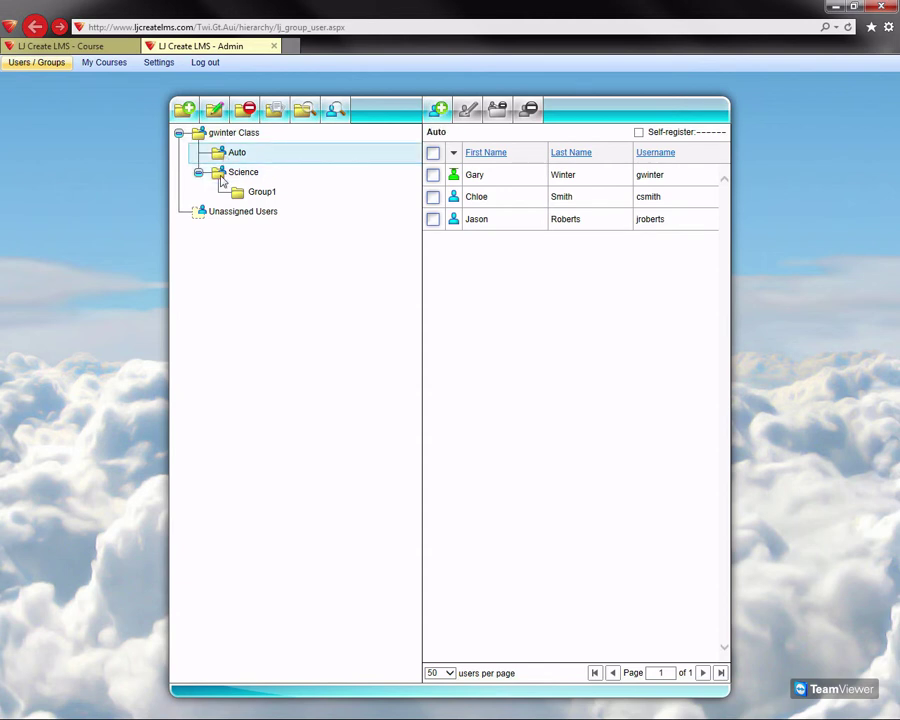
left_click(222, 178)
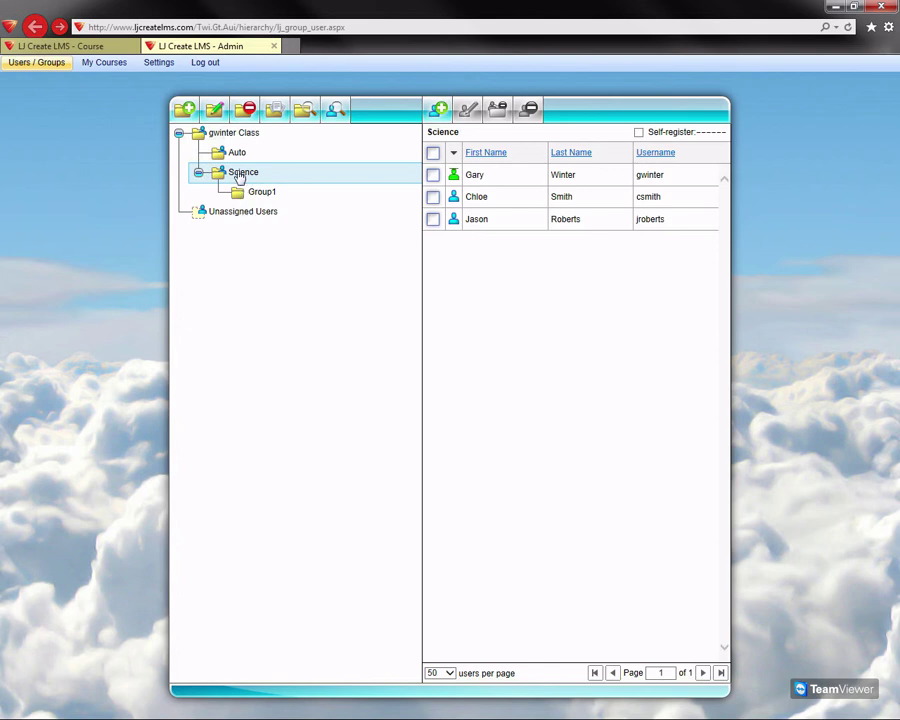
Return to the Course page and open the Organisation Report in the reports area
left_click(90, 47)
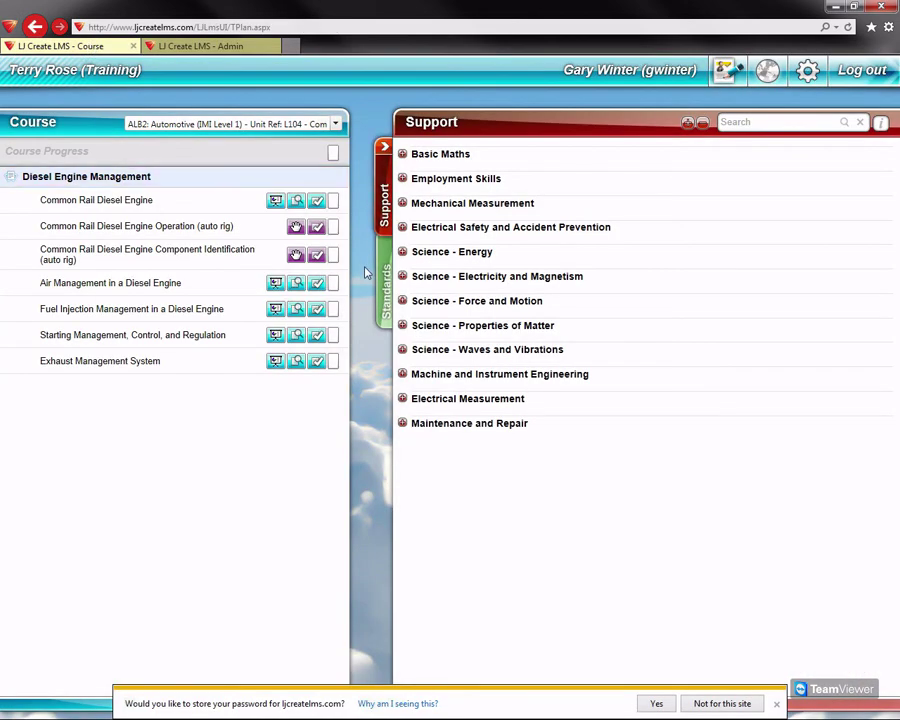
left_click(727, 75)
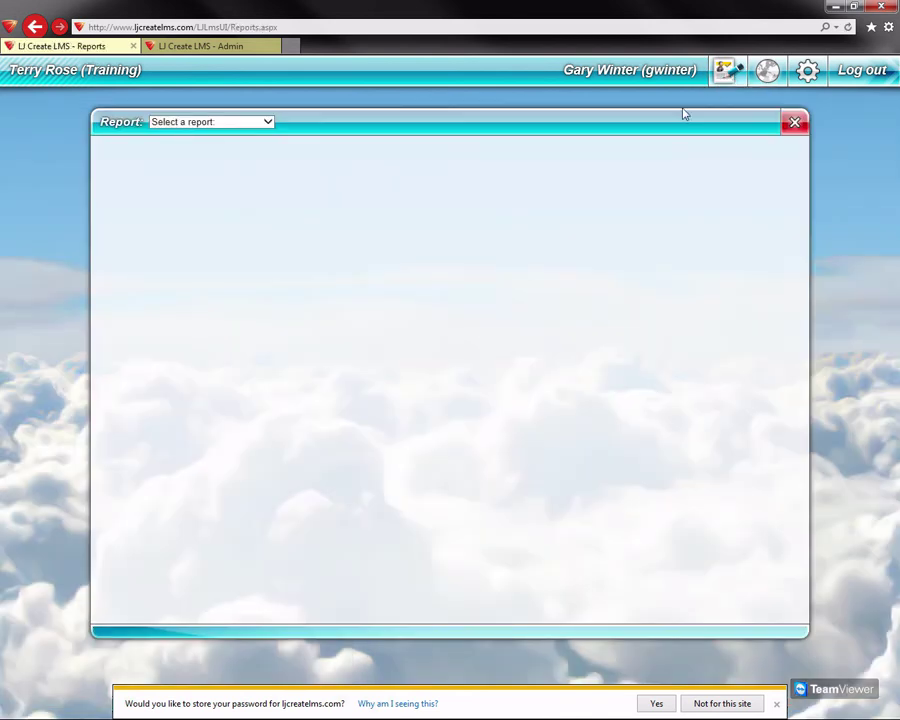
left_click(268, 122)
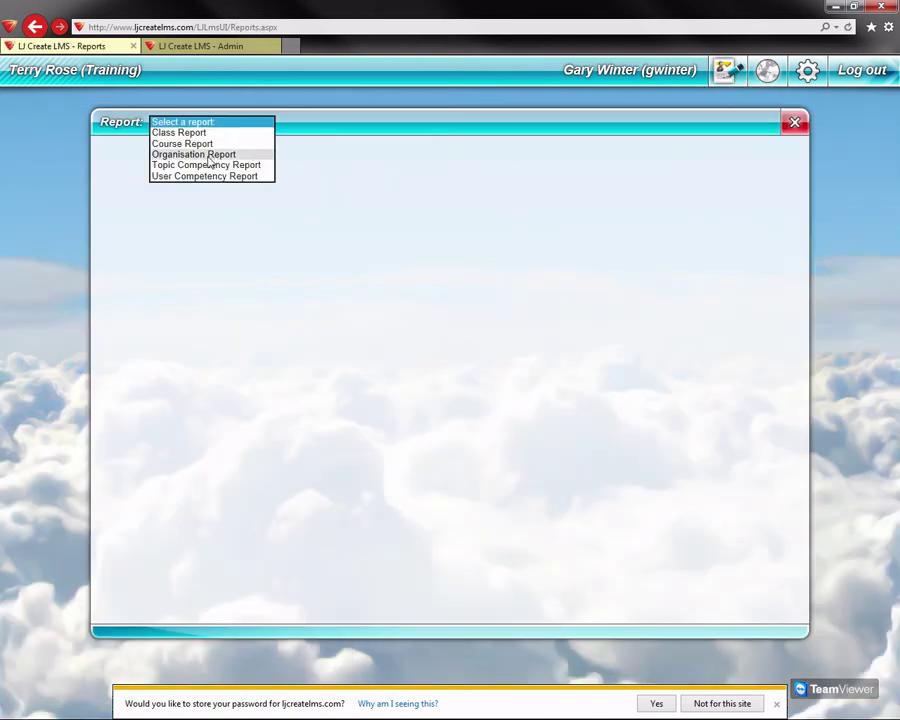
left_click(208, 156)
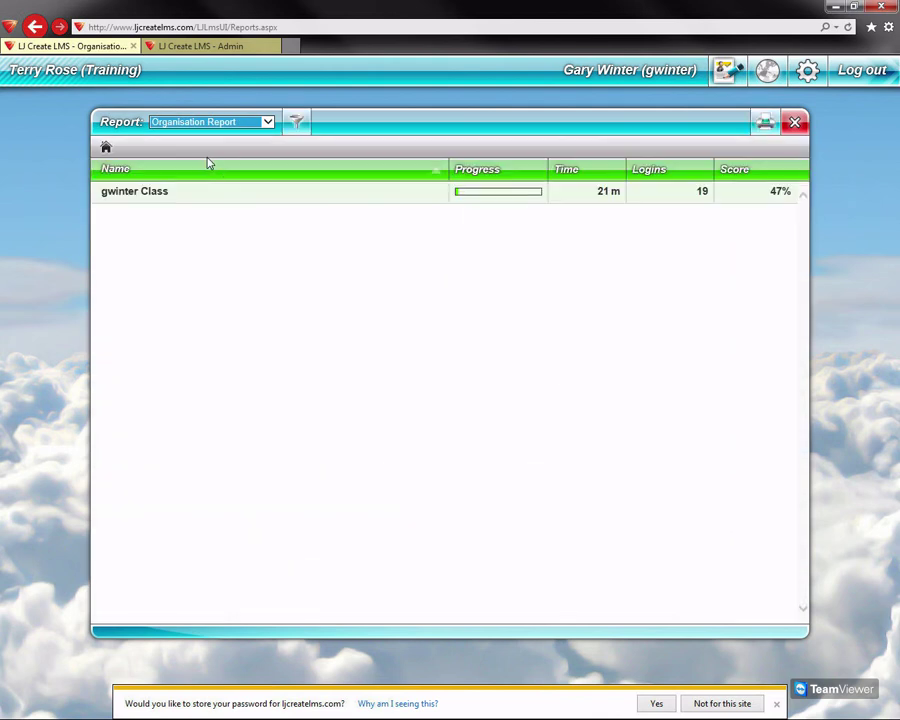
Drill down through the class and Auto group to the second listed student's ALB2 Unit L104 report, sorted by longest time first
left_click(141, 197)
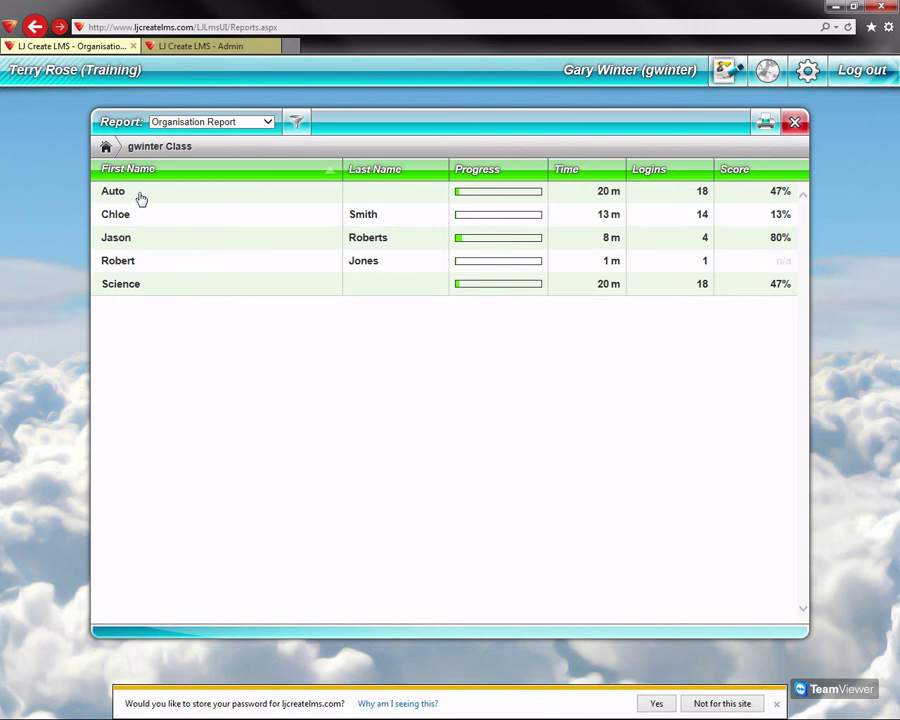
left_click(141, 199)
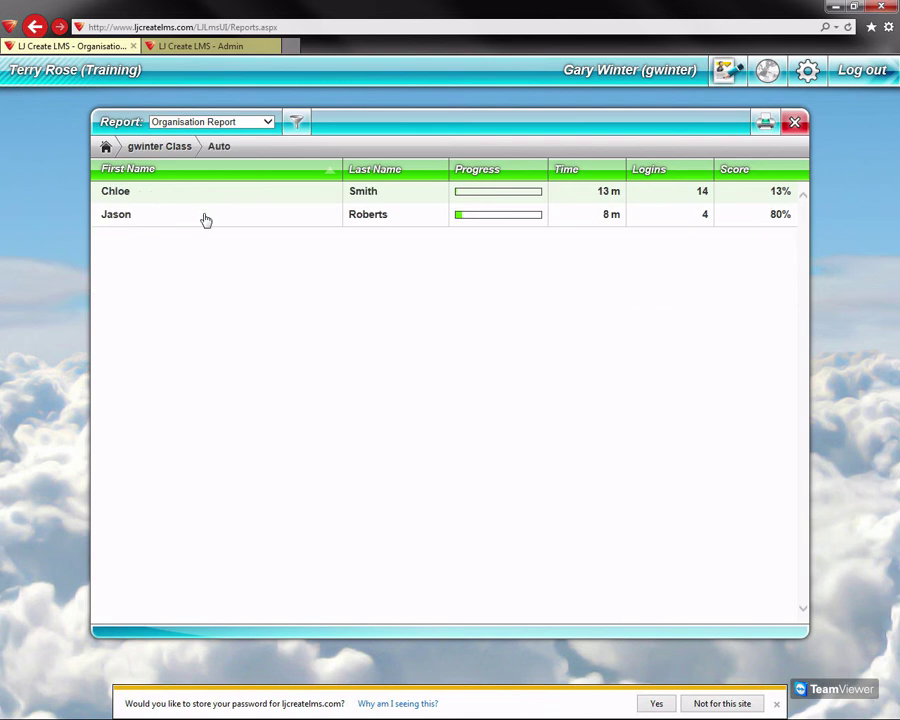
left_click(123, 222)
left_click(122, 222)
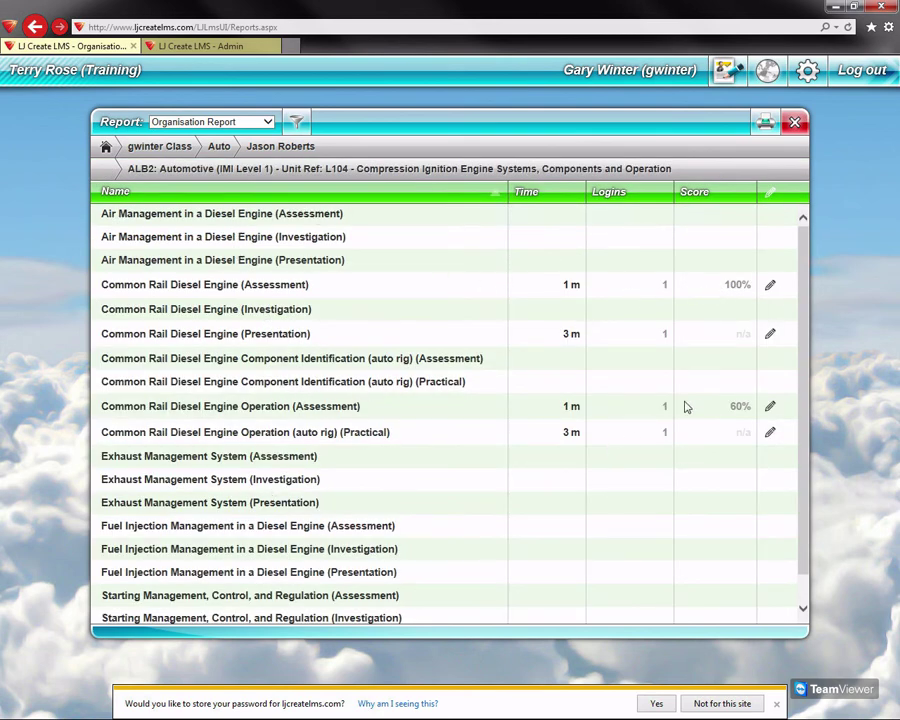
left_click(564, 196)
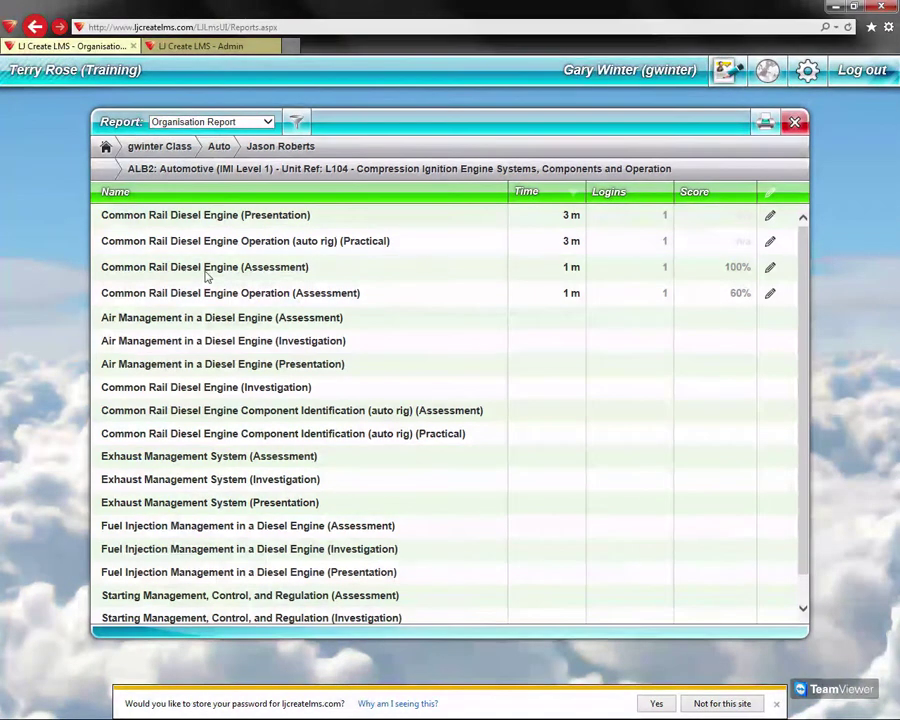
Delete the student's attempts at Common Rail Diesel Engine (Assessment) and Common Rail Diesel Engine (Presentation)
left_click(771, 272)
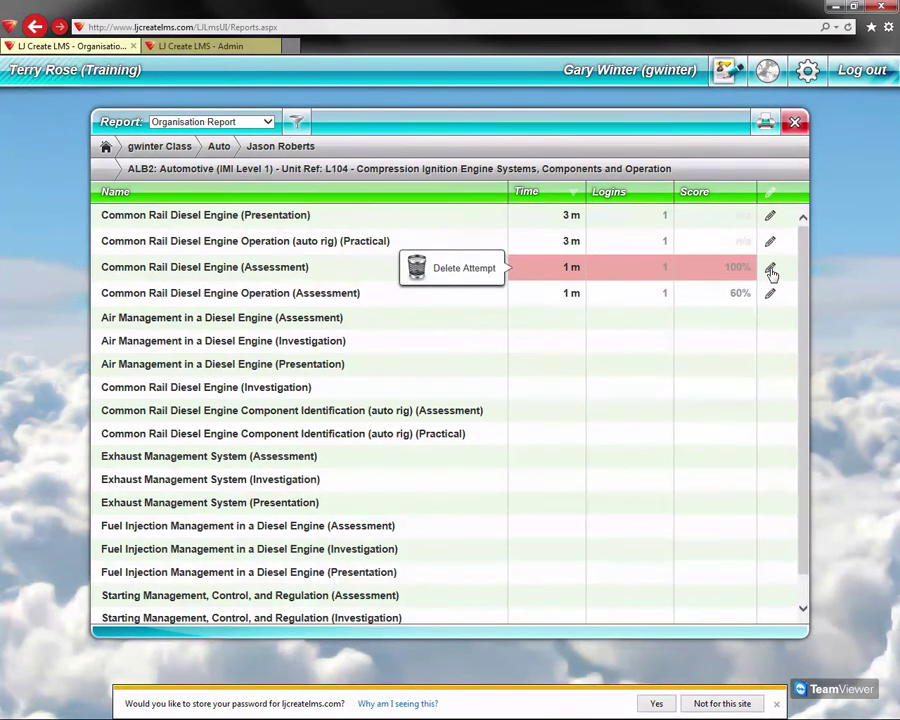
left_click(464, 270)
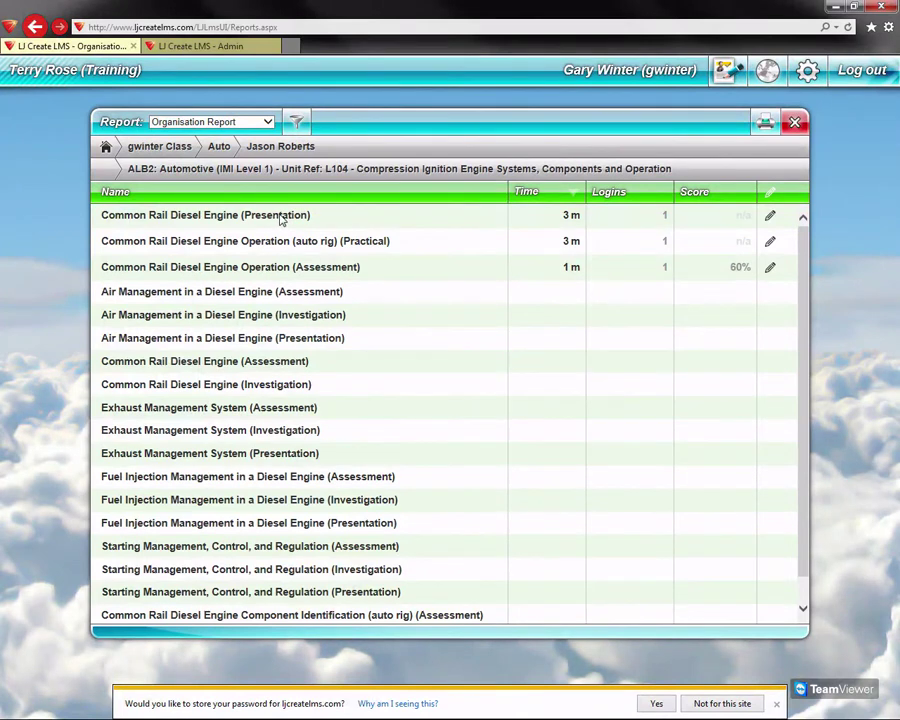
left_click(770, 217)
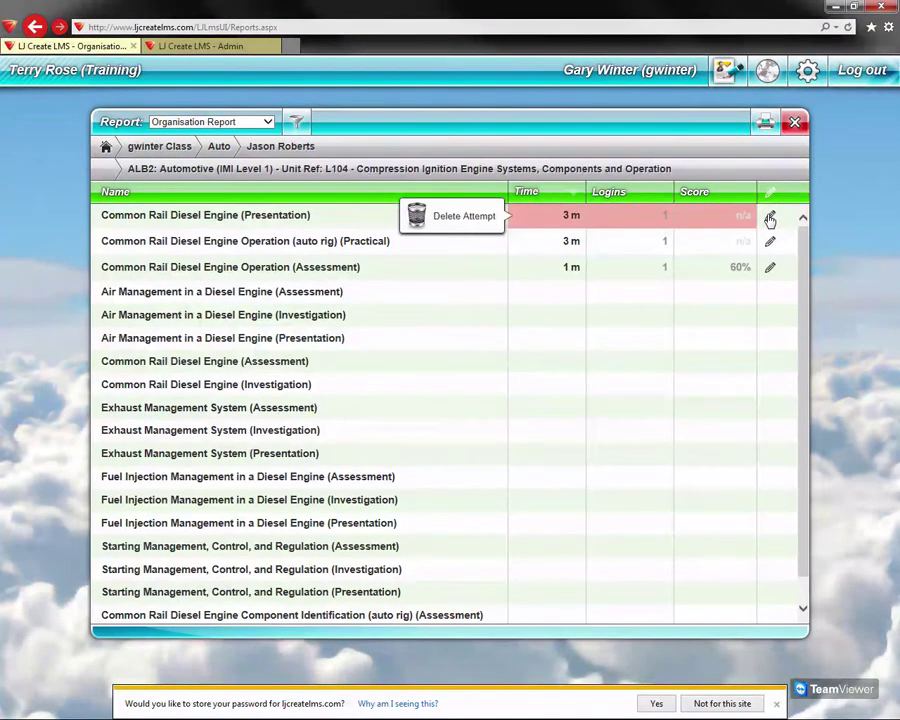
left_click(448, 217)
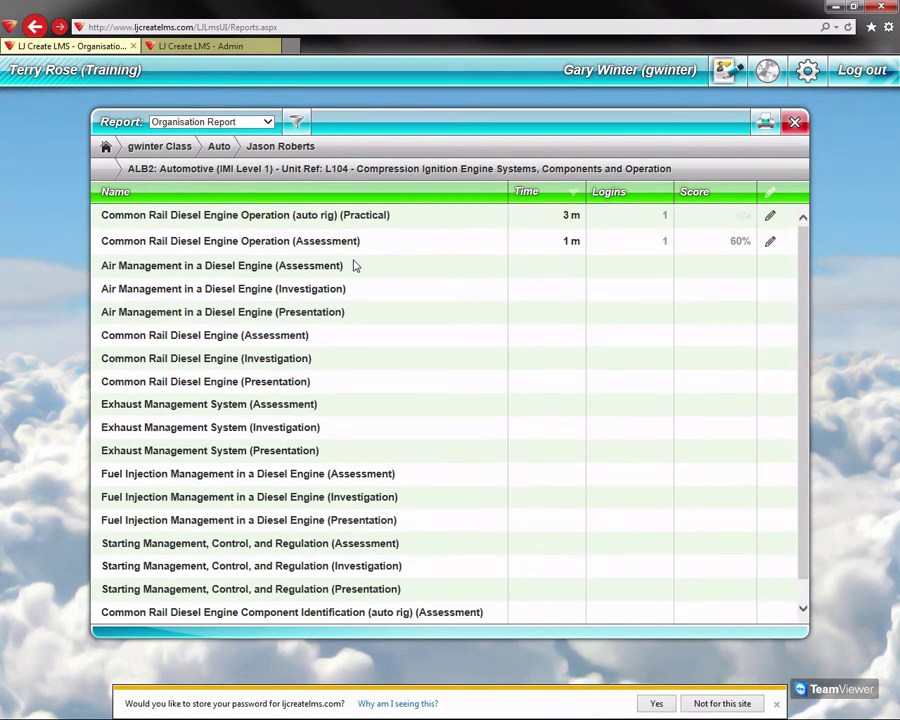